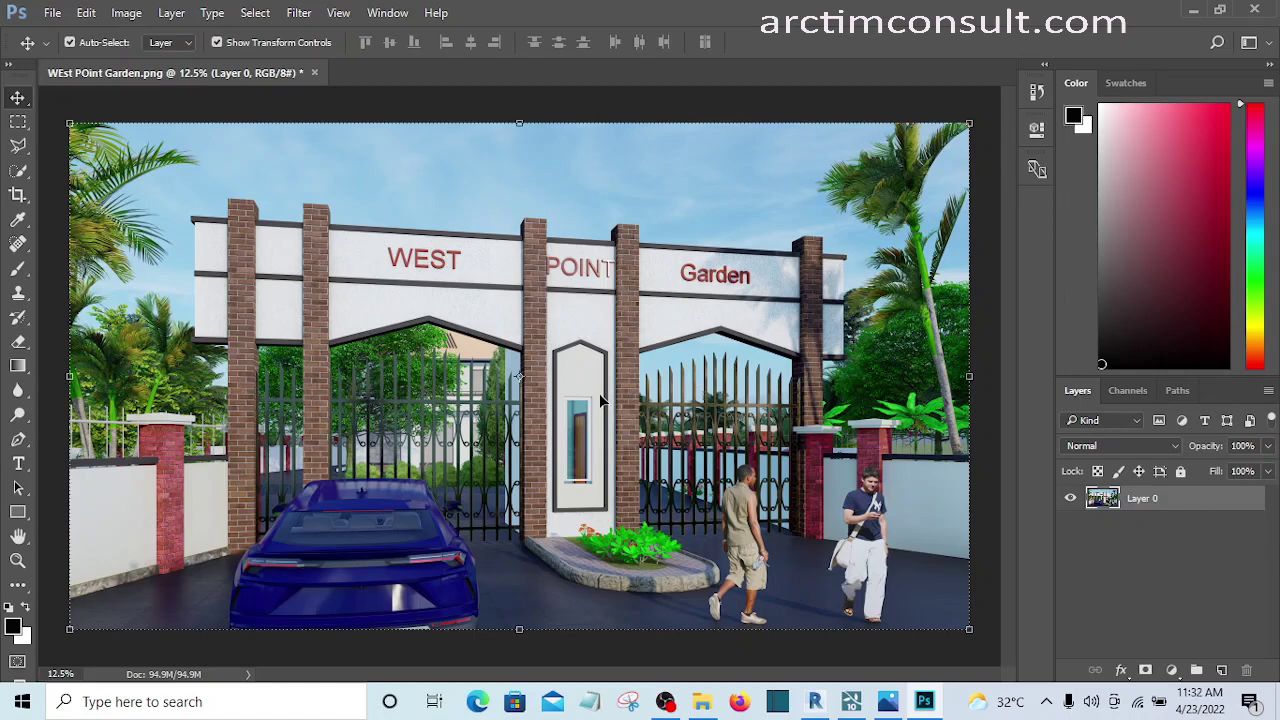
Duplicate the gate render's Layer 0 into a new Layer 0 copy.
right_click(1108, 502)
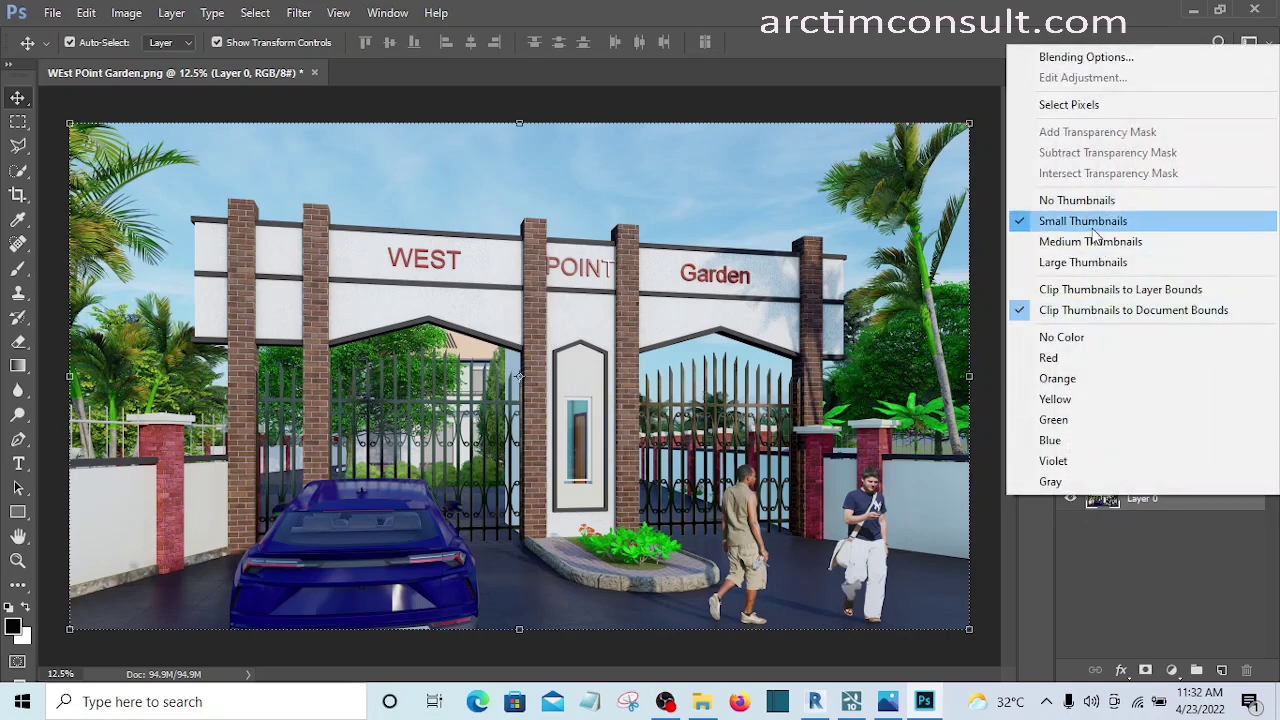
click(1183, 555)
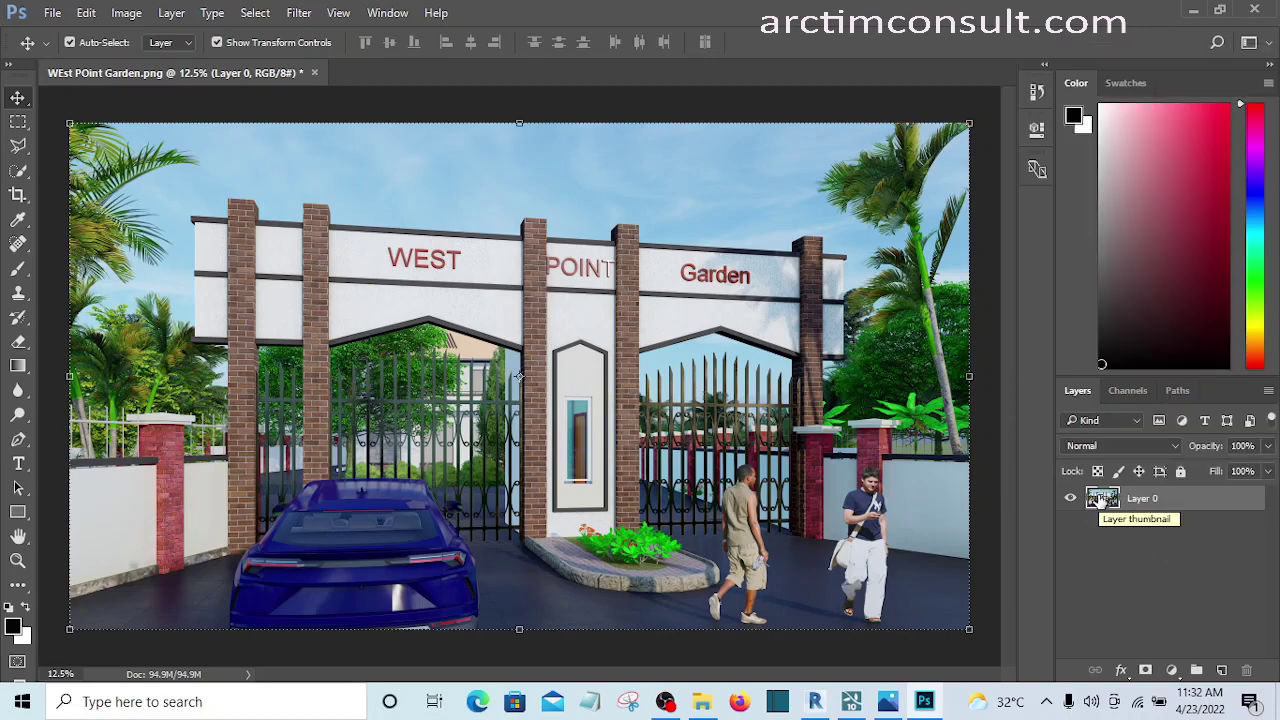
key(ctrl+j)
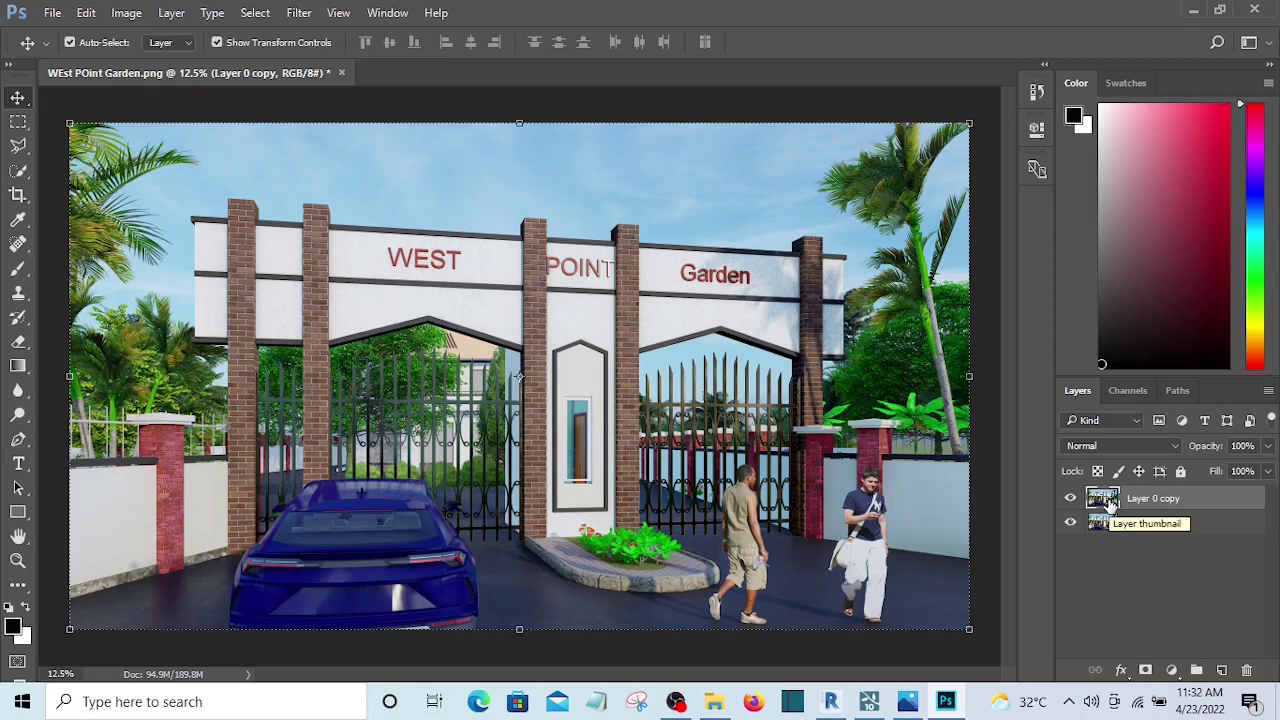
click(298, 15)
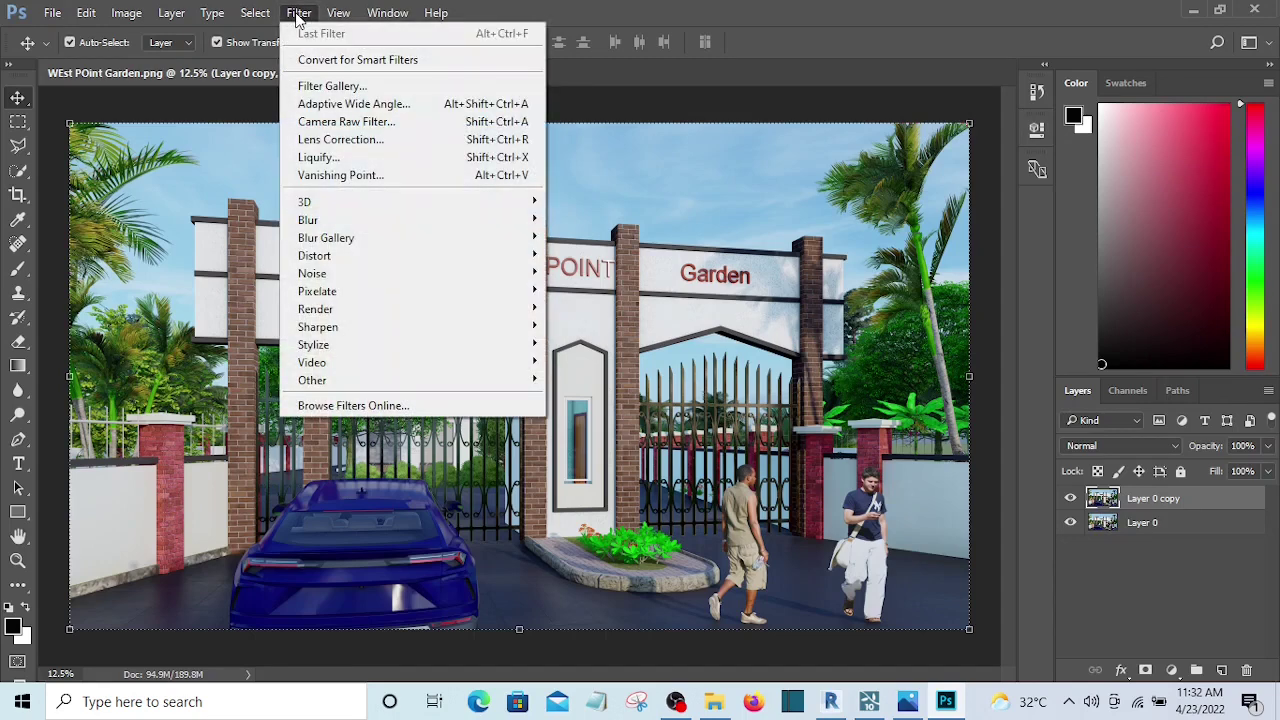
Apply Camera Raw Filter to Layer 0 copy with Contrast +15 and Blacks -12.
click(338, 122)
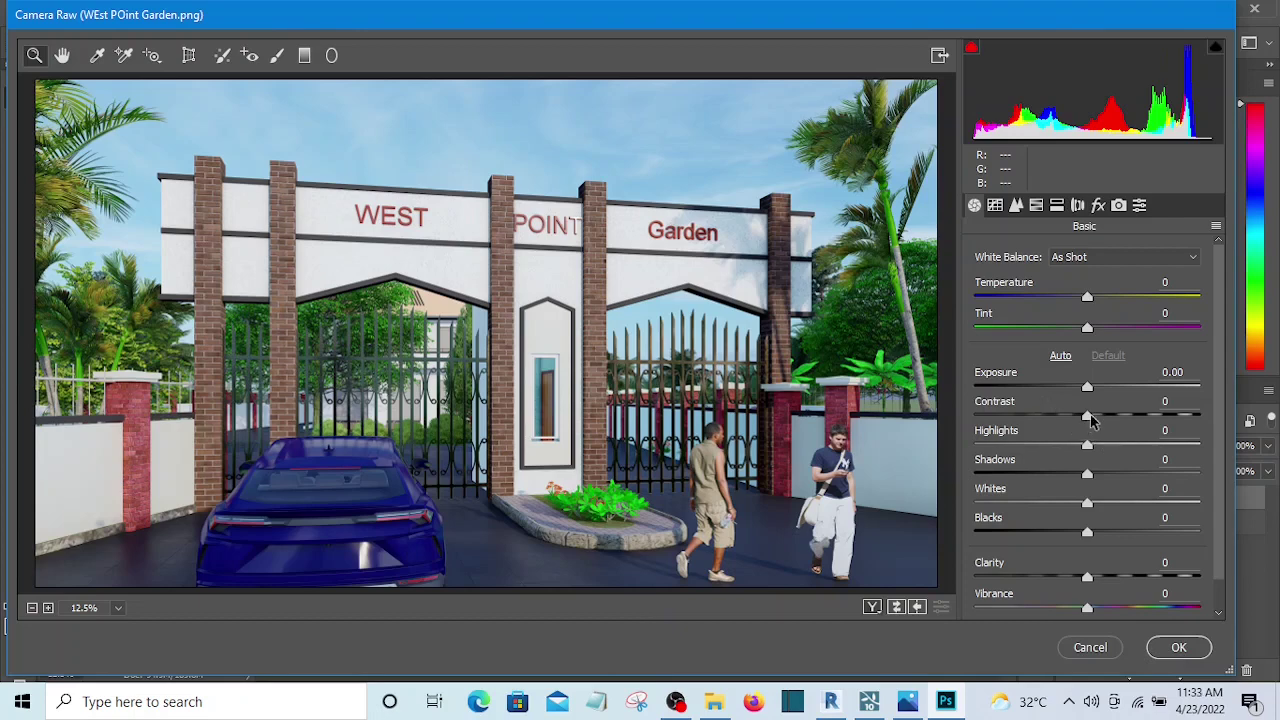
drag(1090, 420, 1104, 423)
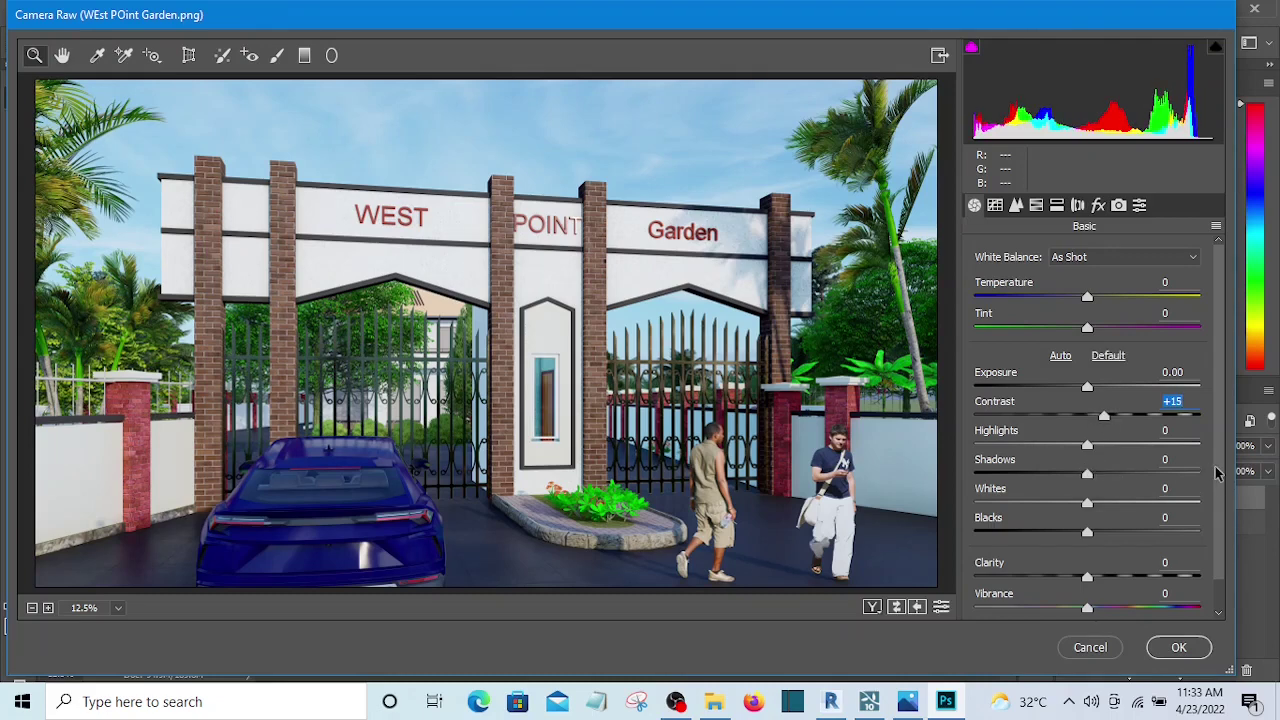
scroll(1218, 475, down, 1)
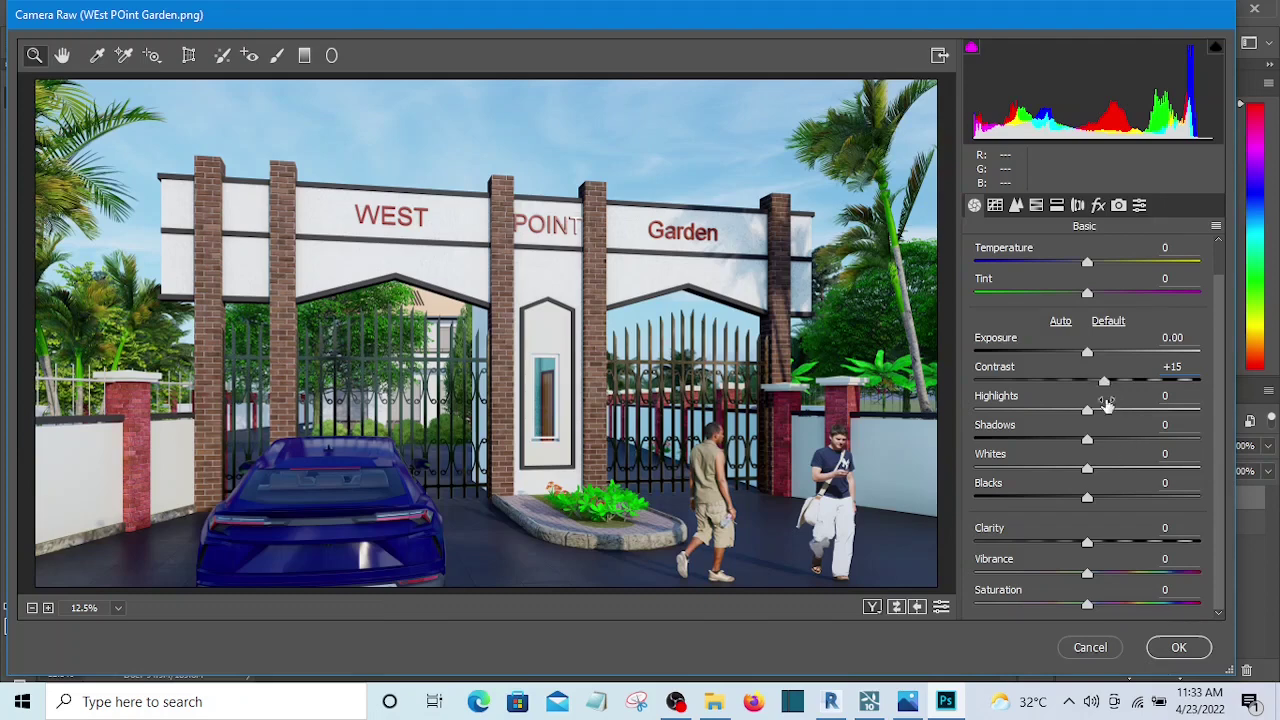
drag(1104, 385, 1105, 386)
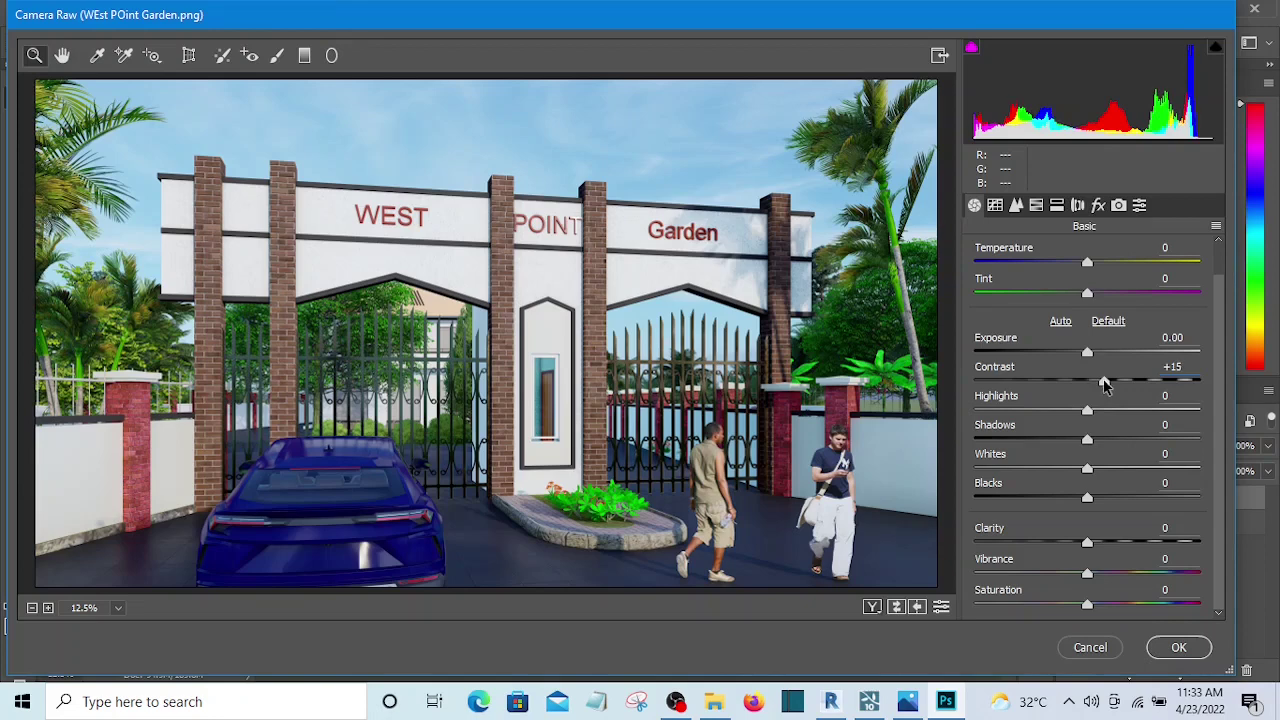
click(1088, 499)
drag(1088, 499, 1074, 501)
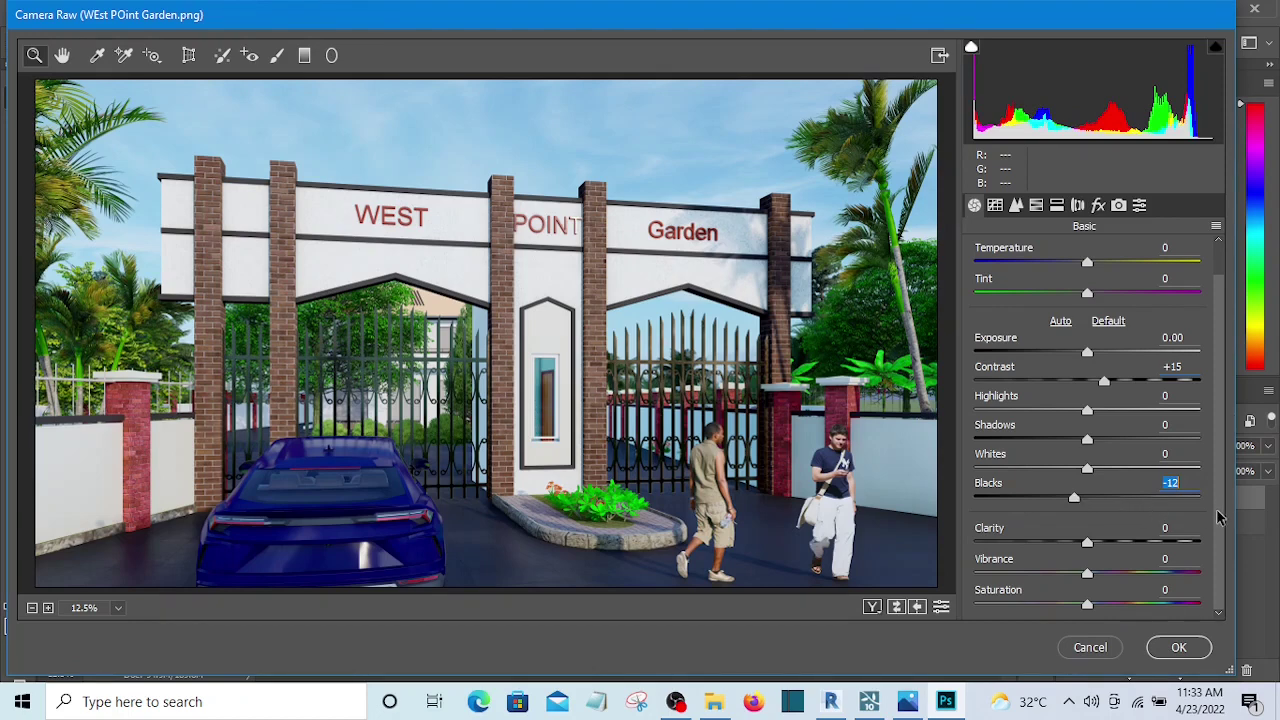
Set the Camera Raw Clarity slider to +18 after previewing stronger values.
click(1088, 542)
drag(1088, 542, 1108, 543)
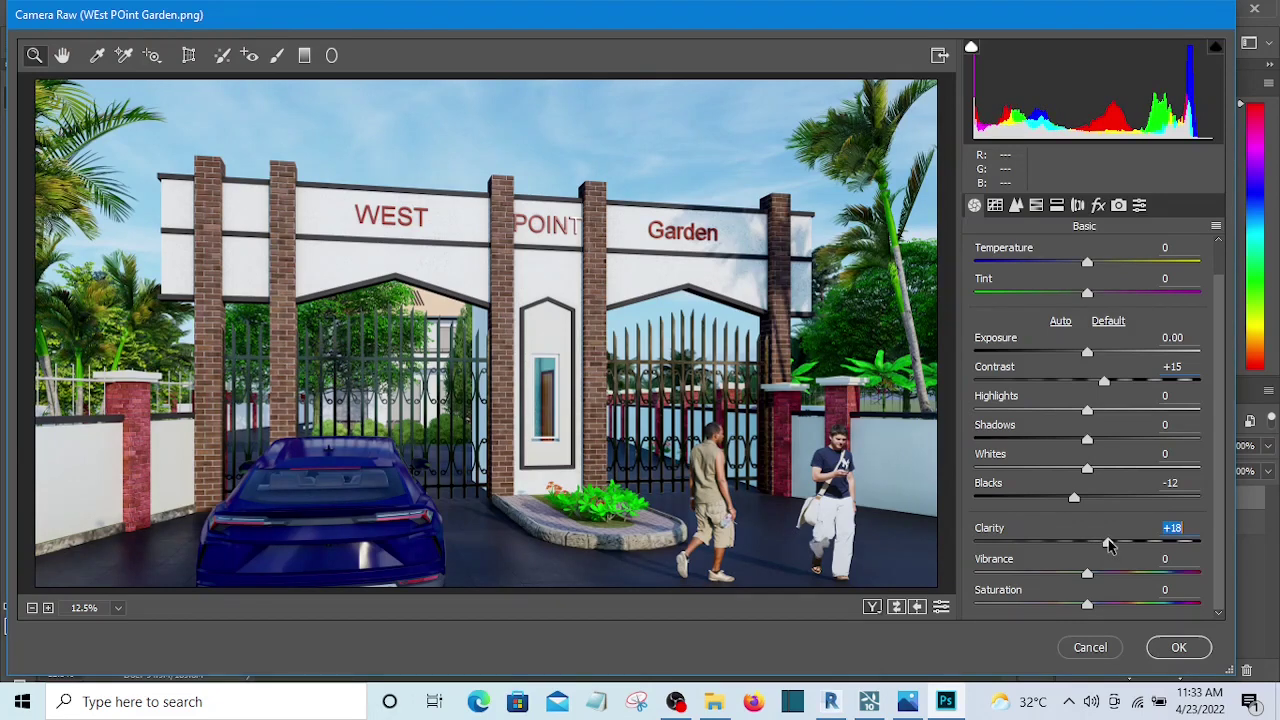
drag(1108, 543, 1105, 543)
key(Down)
drag(1104, 543, 1207, 545)
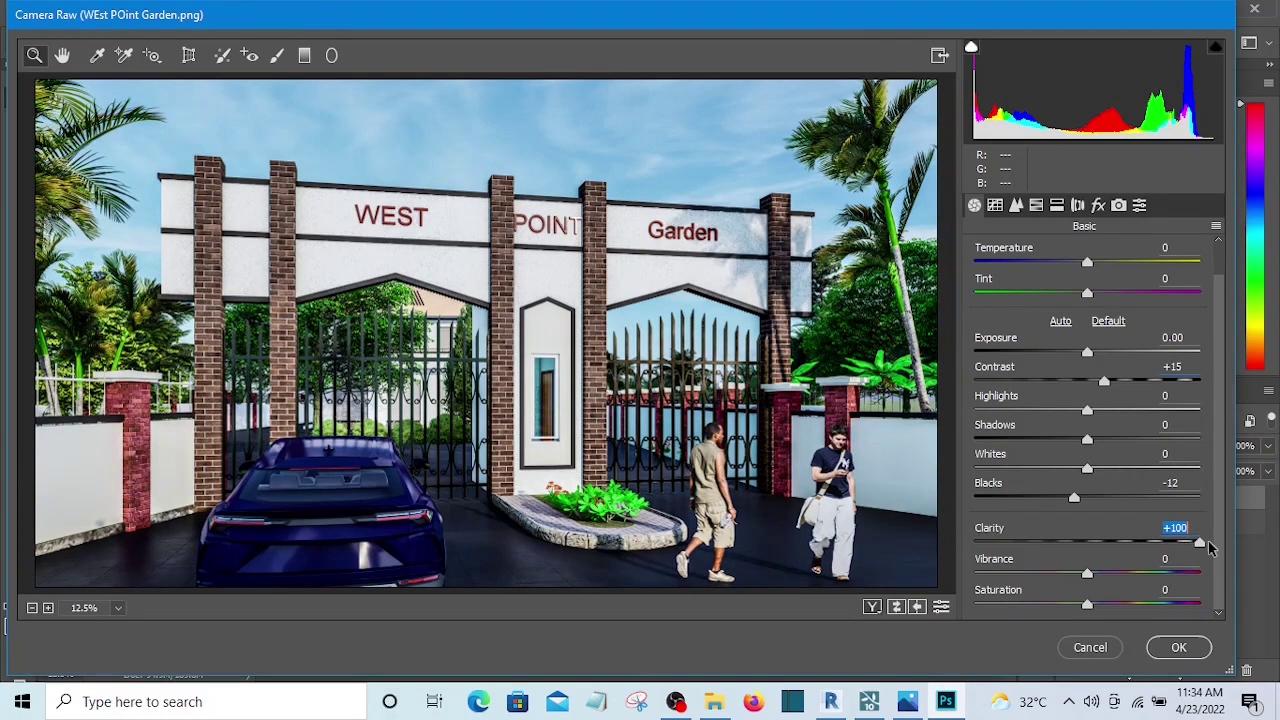
drag(1205, 541, 1106, 544)
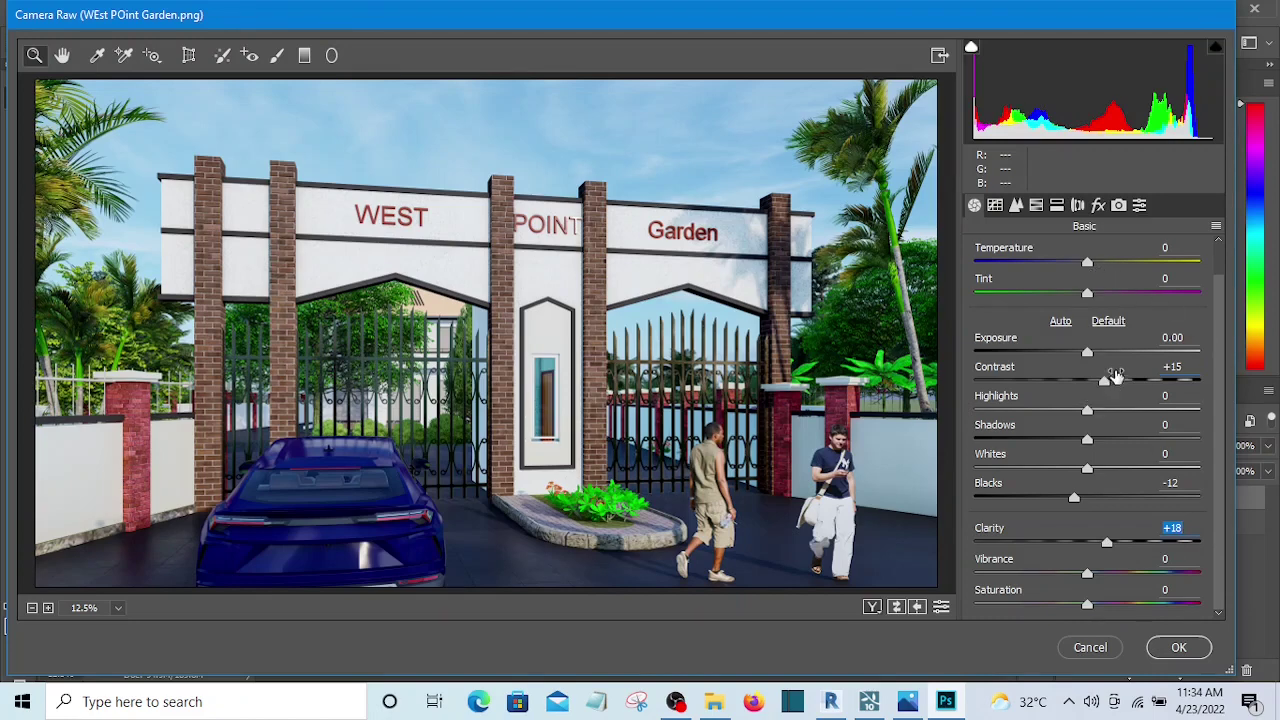
Set Lens Corrections vignetting amount to -19 and commit the Camera Raw edits.
click(1077, 205)
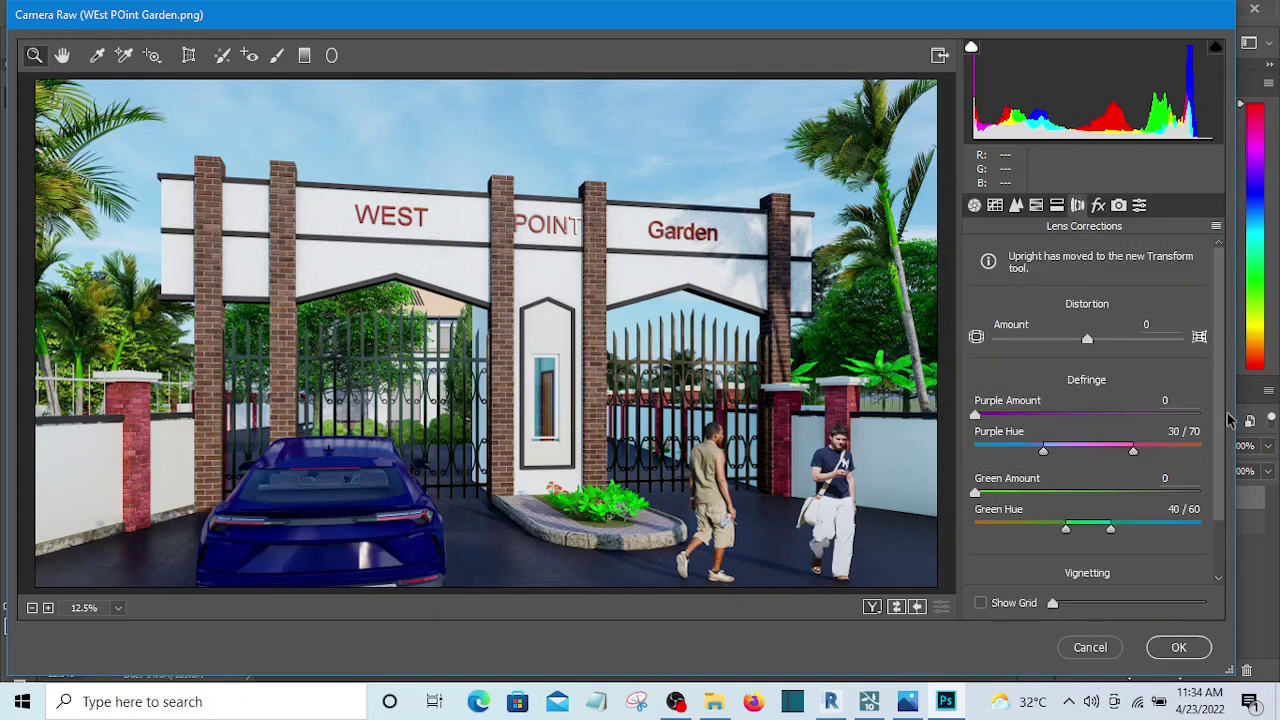
scroll(1222, 456, down, 1)
scroll(1222, 456, down, 1)
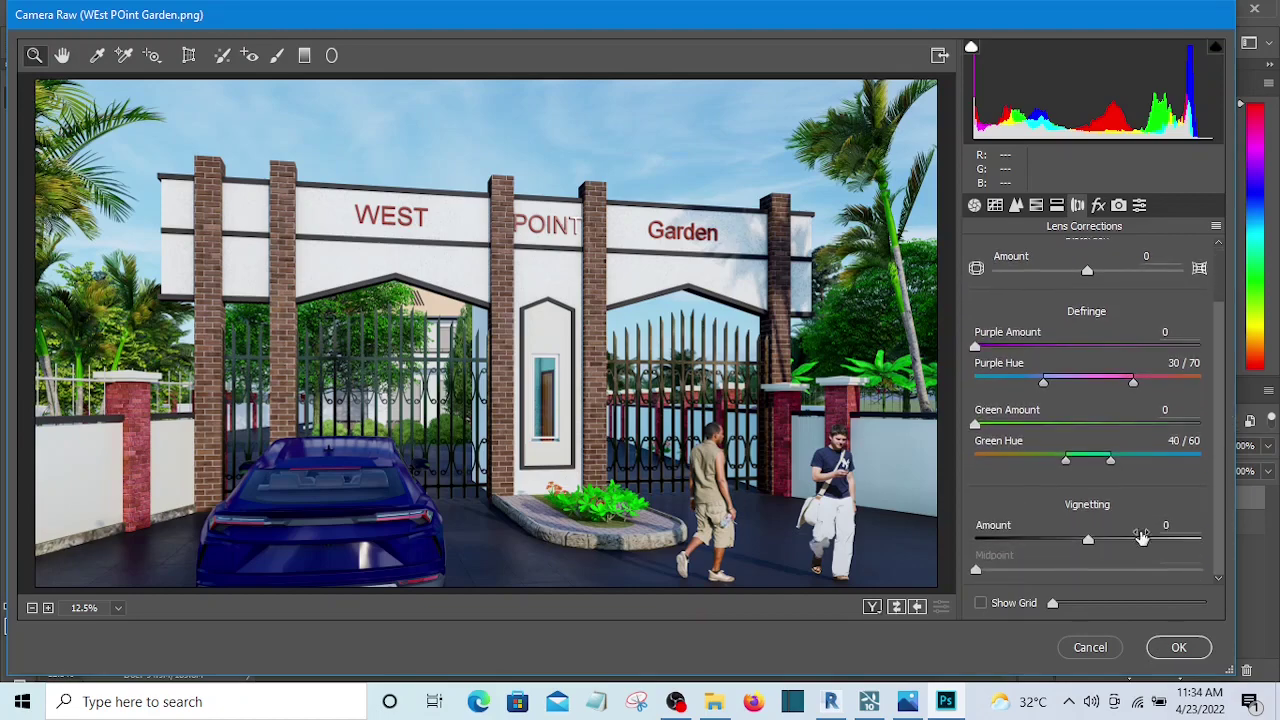
click(1090, 541)
drag(1090, 541, 938, 541)
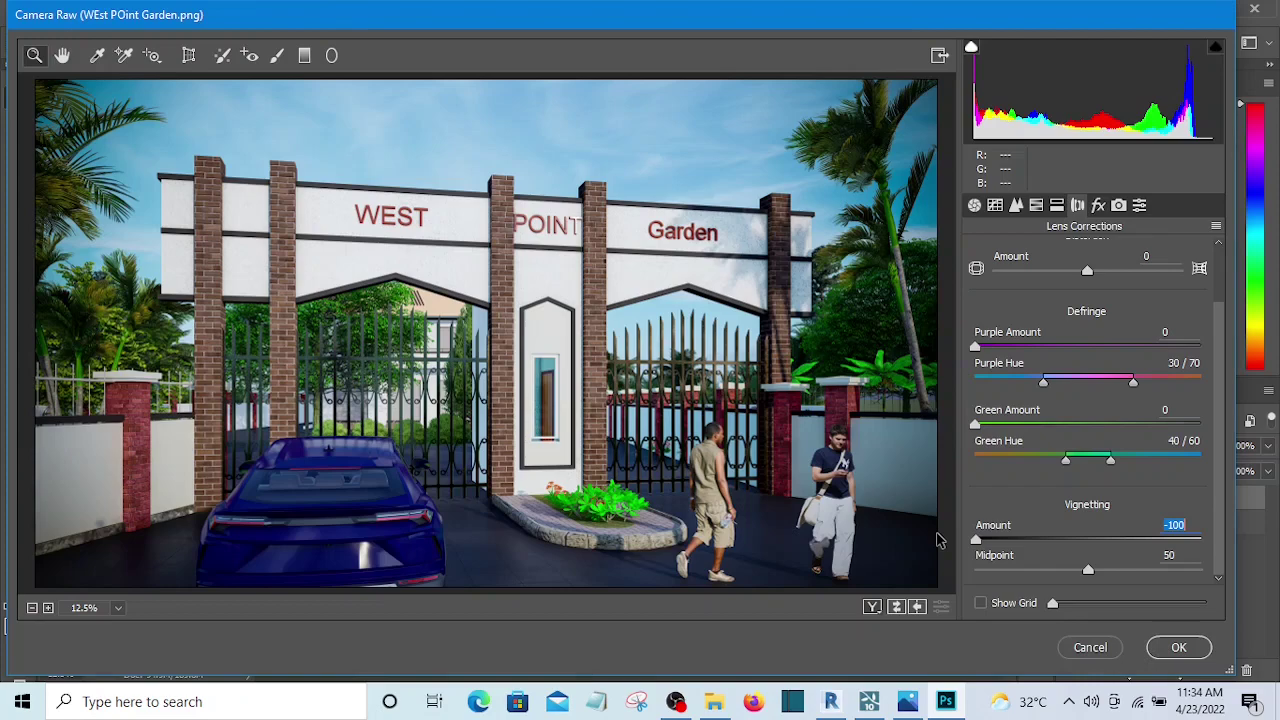
mouse_move(938, 541)
mouse_down()
mouse_move(1110, 538)
mouse_move(986, 541)
mouse_up()
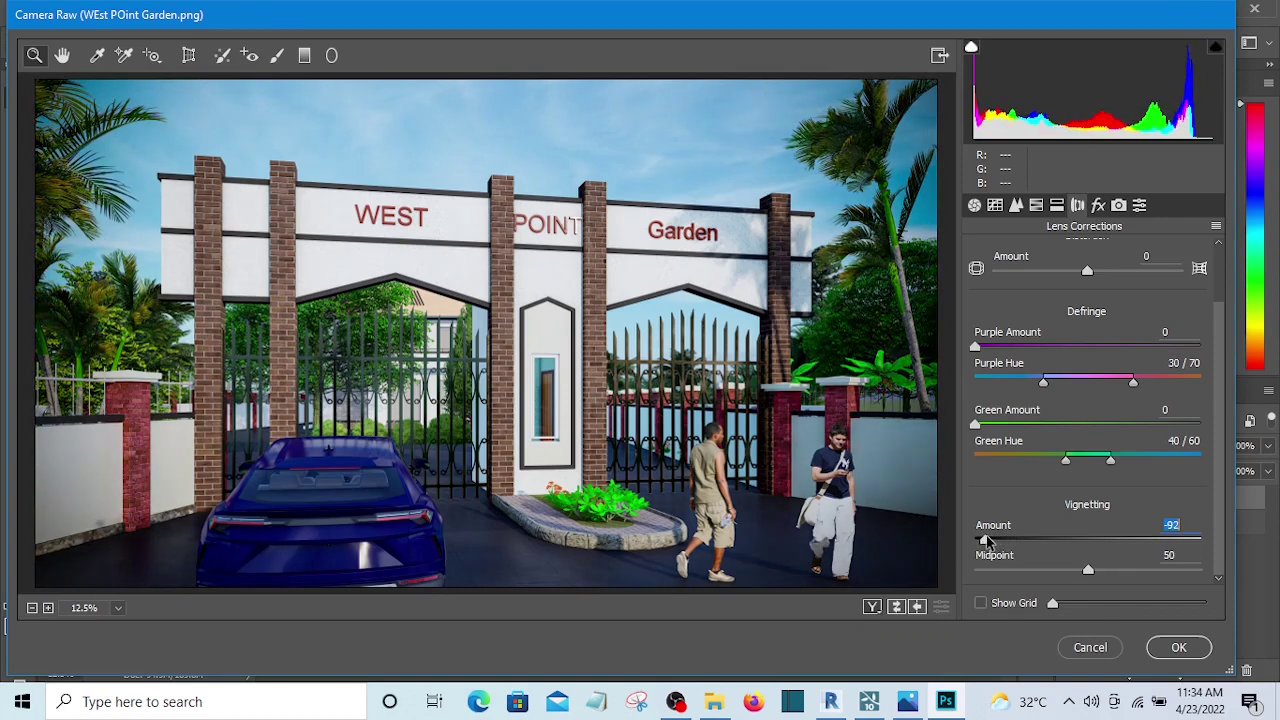
drag(986, 541, 1070, 540)
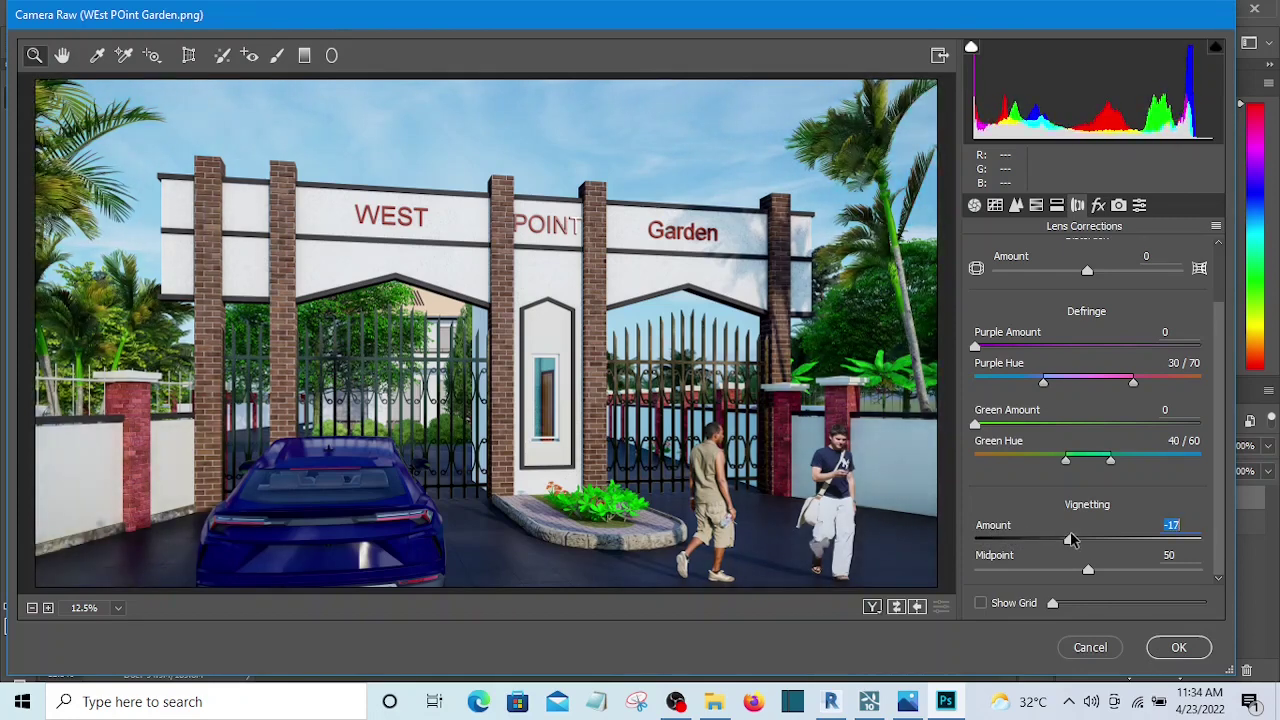
drag(1071, 540, 1068, 541)
click(1183, 650)
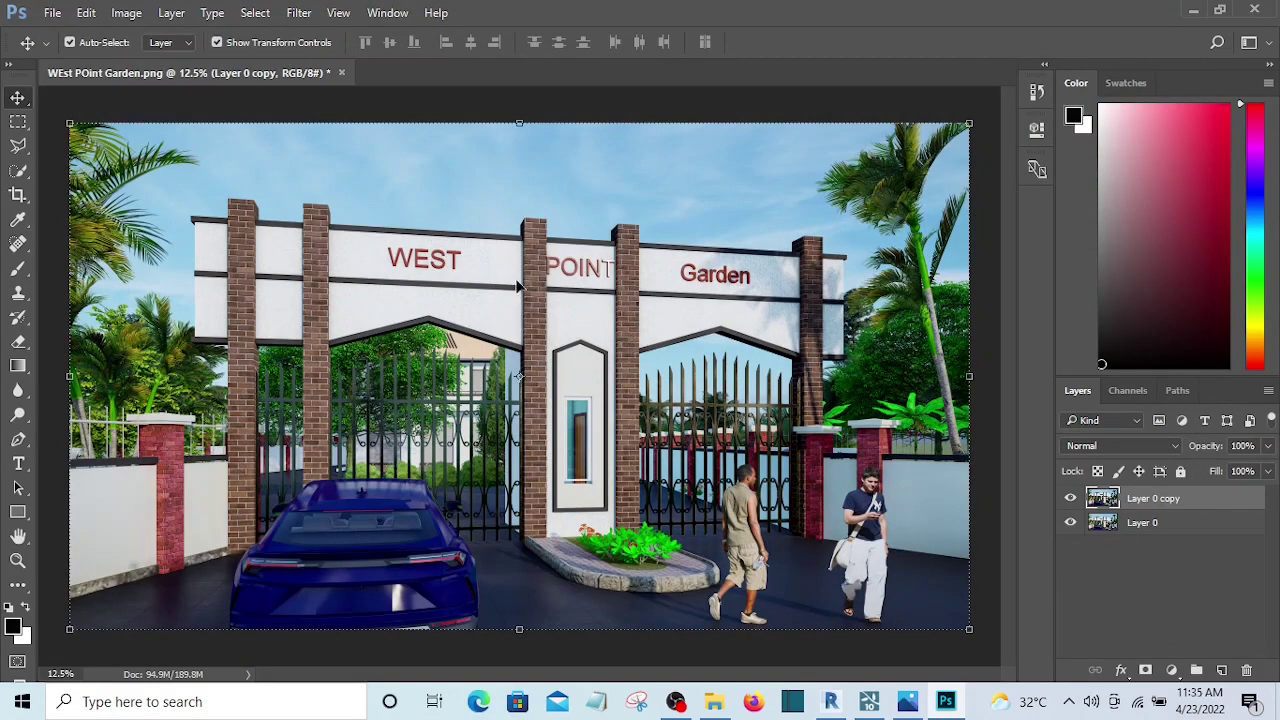
Toggle Layer 0 copy's visibility twice to compare before and after, ending visible.
click(1071, 500)
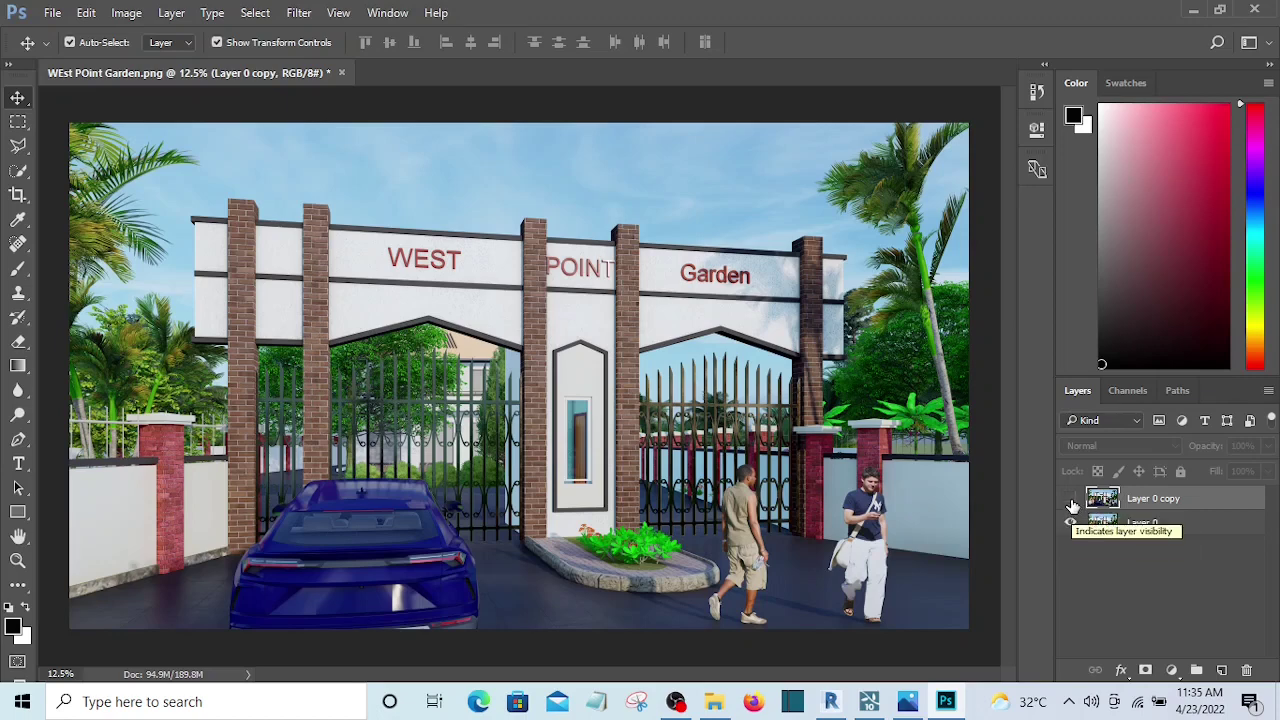
click(1071, 499)
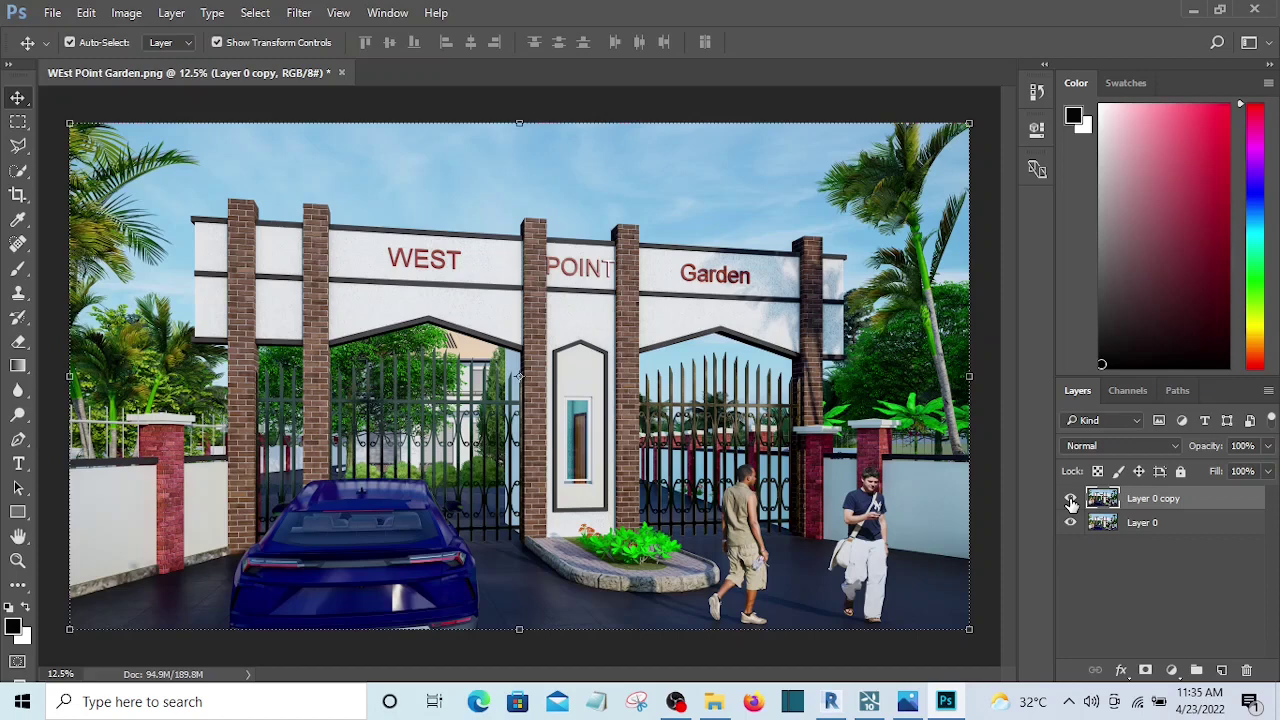
click(1071, 499)
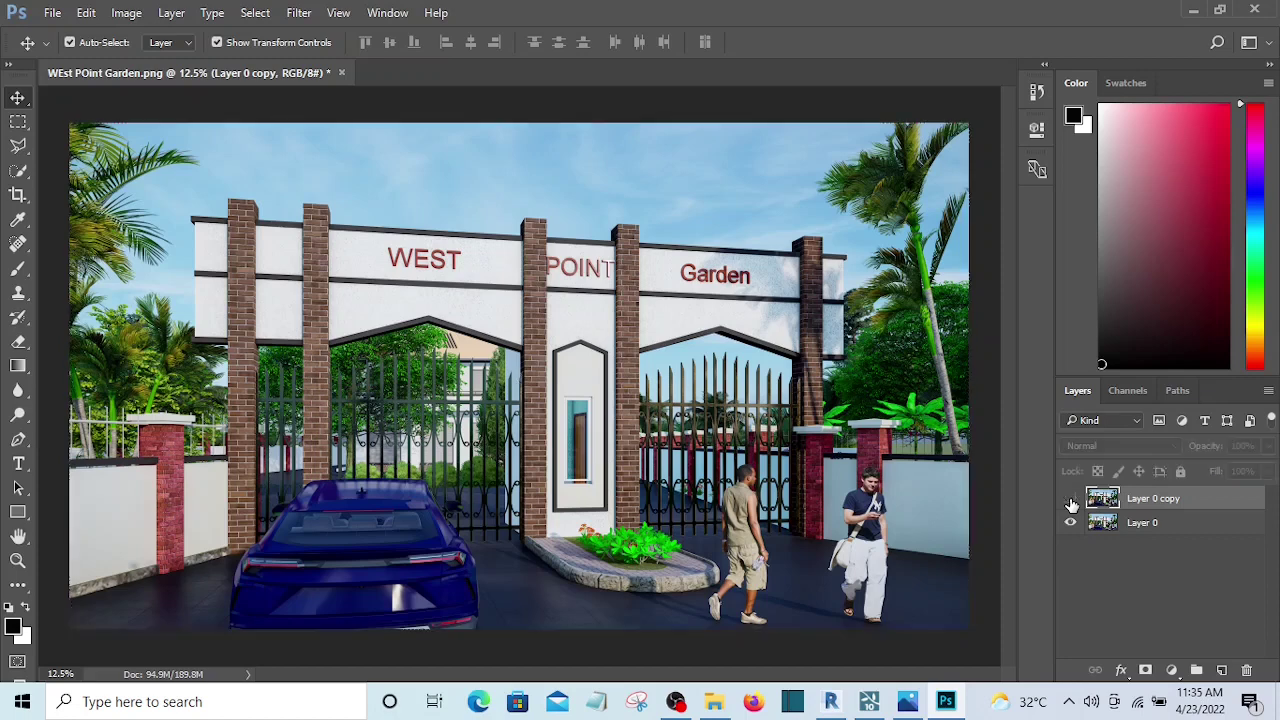
click(1071, 499)
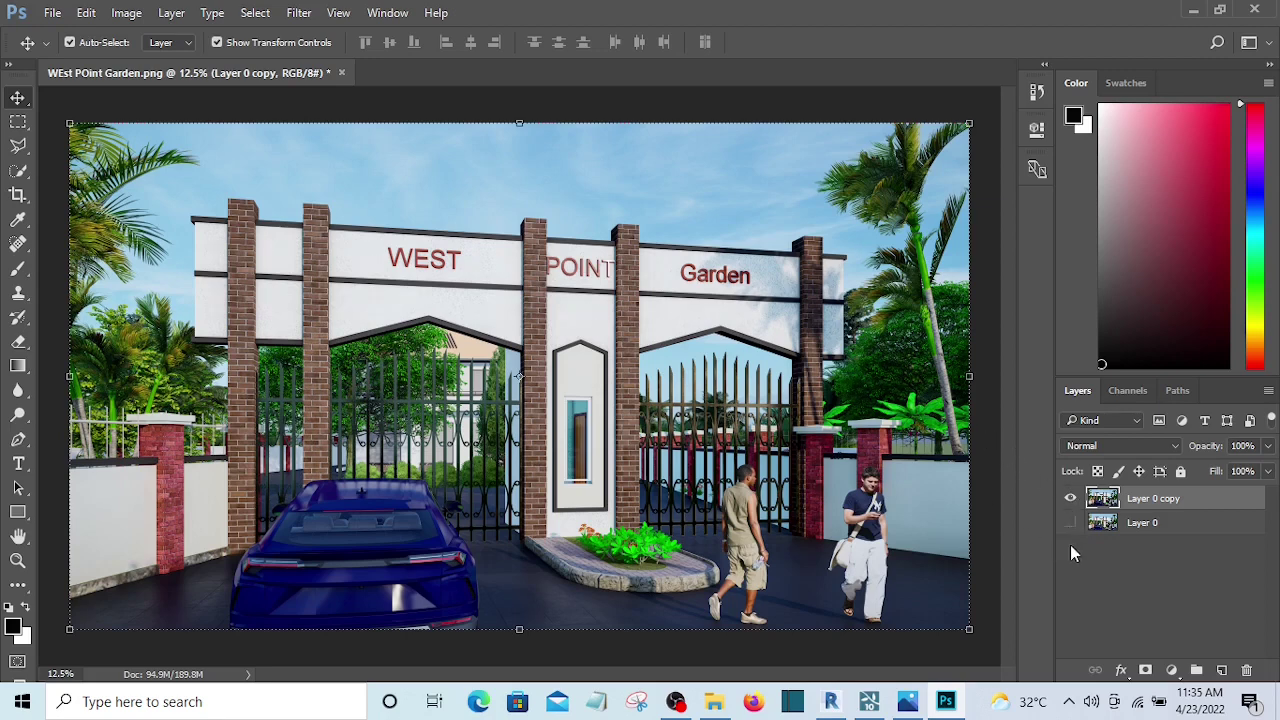
Bring up the Export As dialog for the gate render (Alt+Shift+Ctrl+W).
click(52, 13)
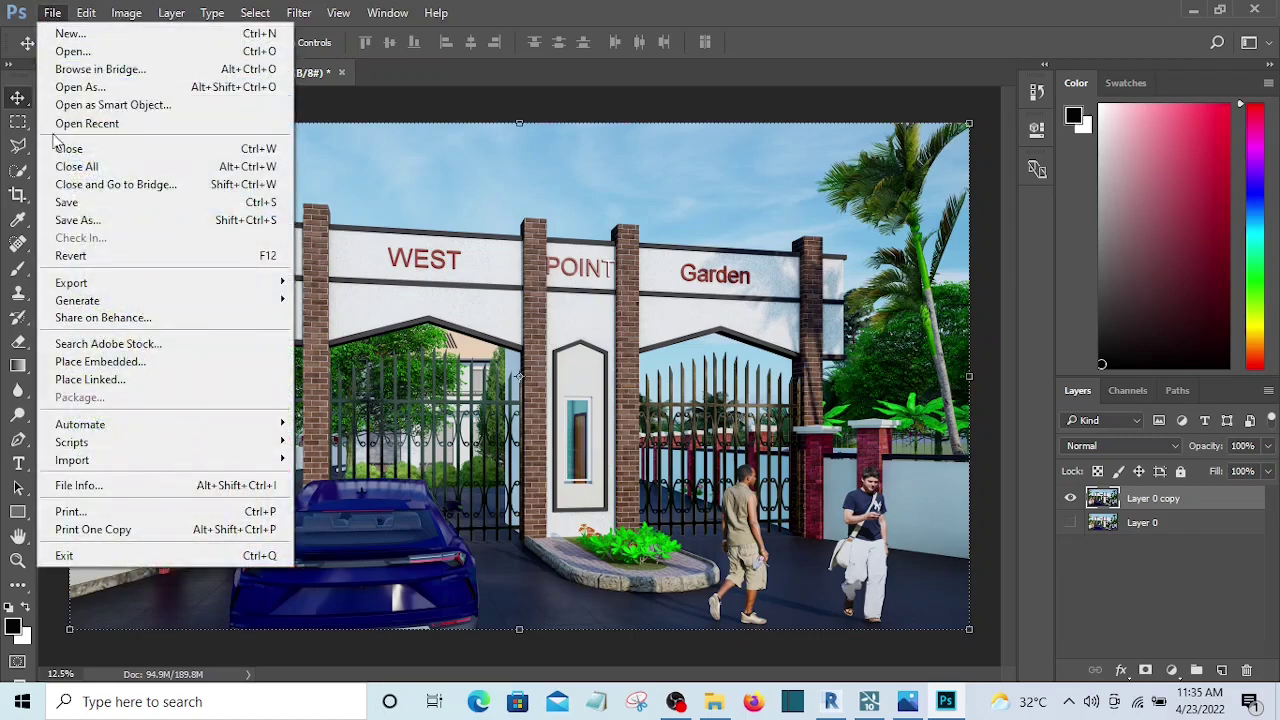
mouse_move(71, 283)
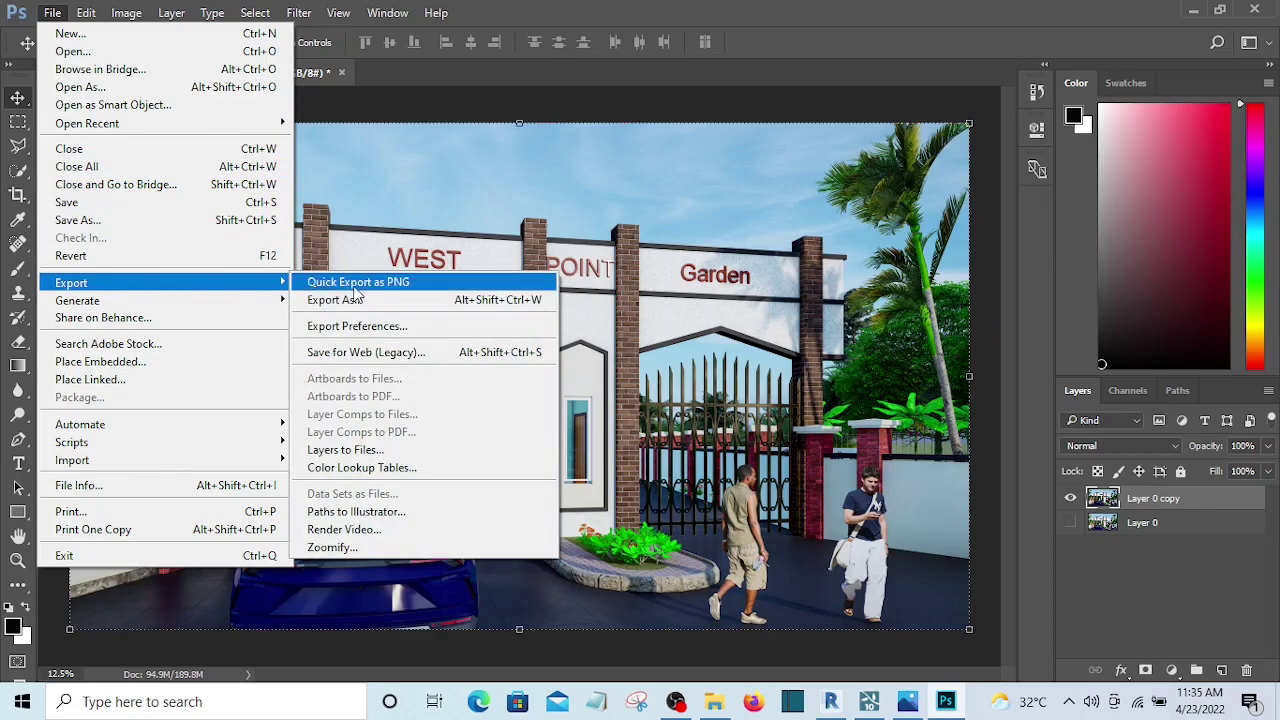
click(357, 299)
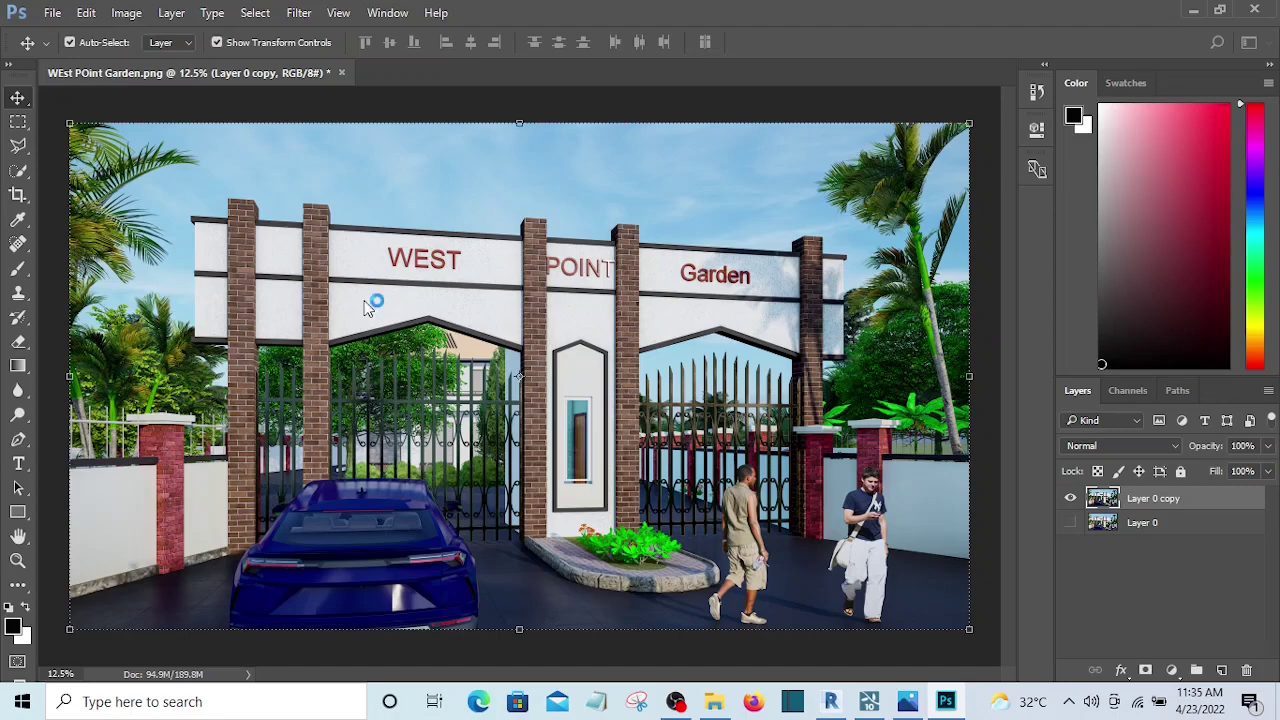
key(ctrl+alt+shift+w)
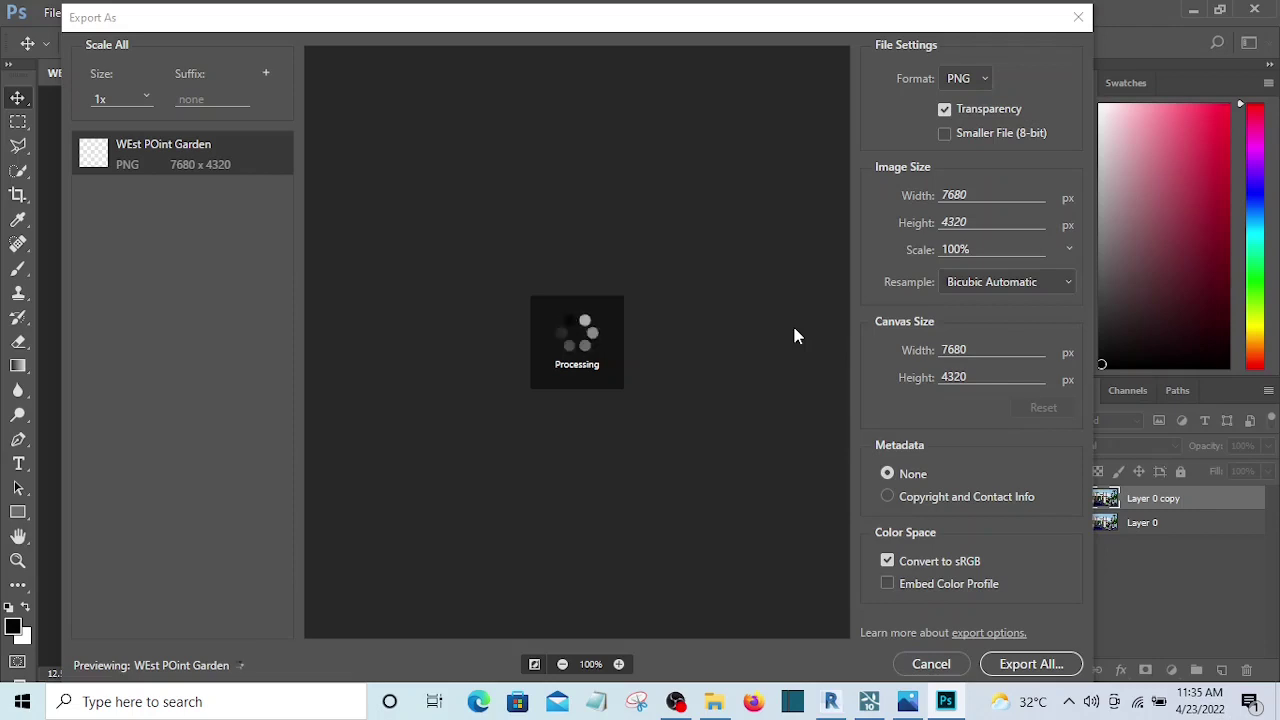
Export the render as a 100% quality 7680×4320 JPG into the Gate folder.
click(974, 77)
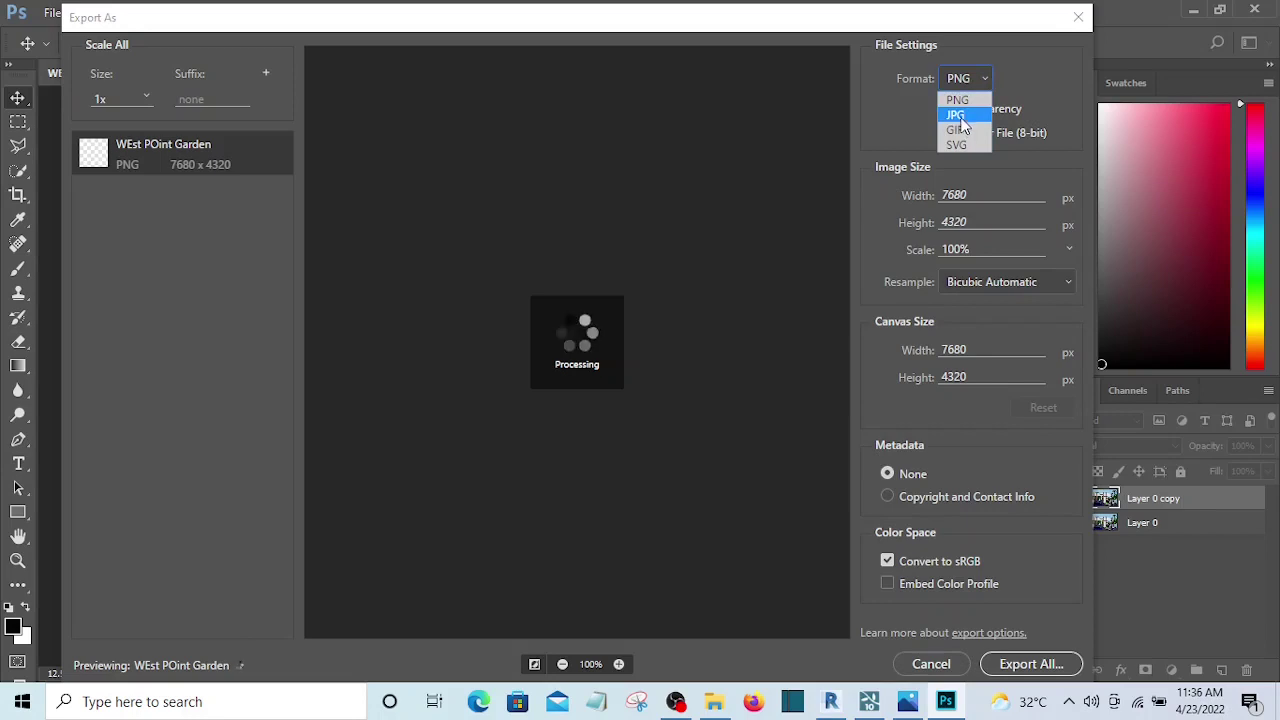
click(958, 116)
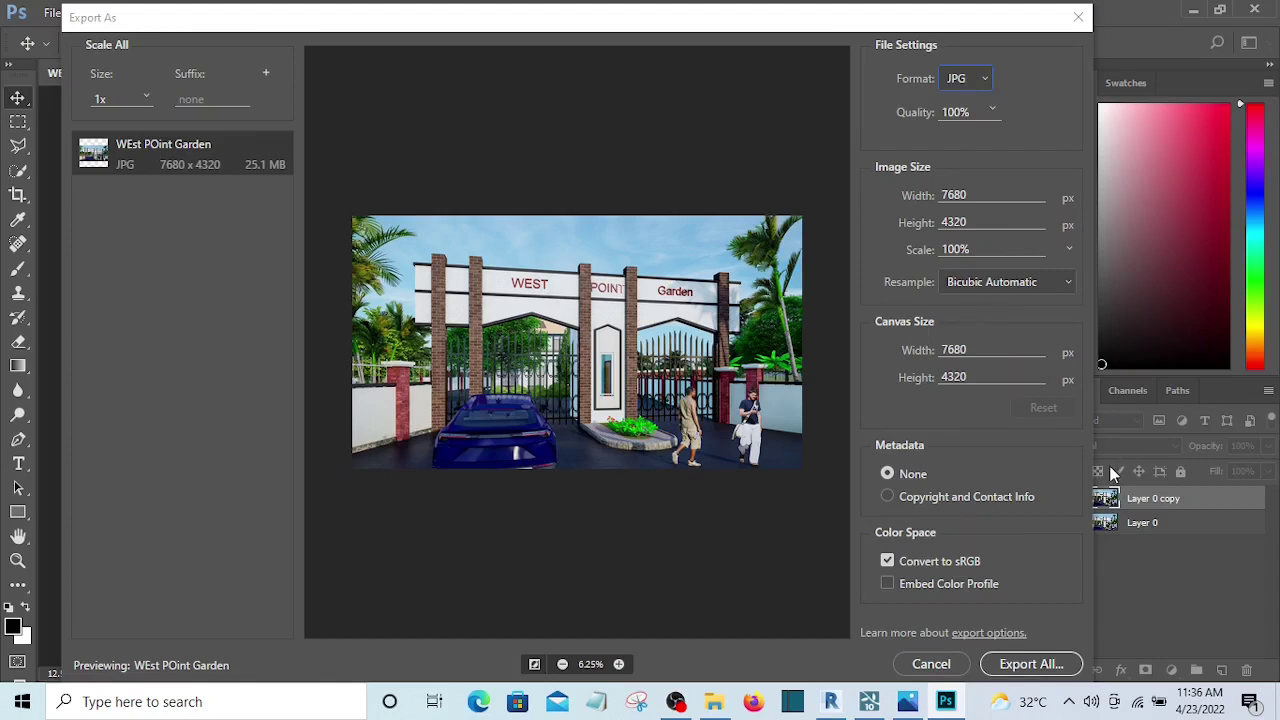
click(1031, 671)
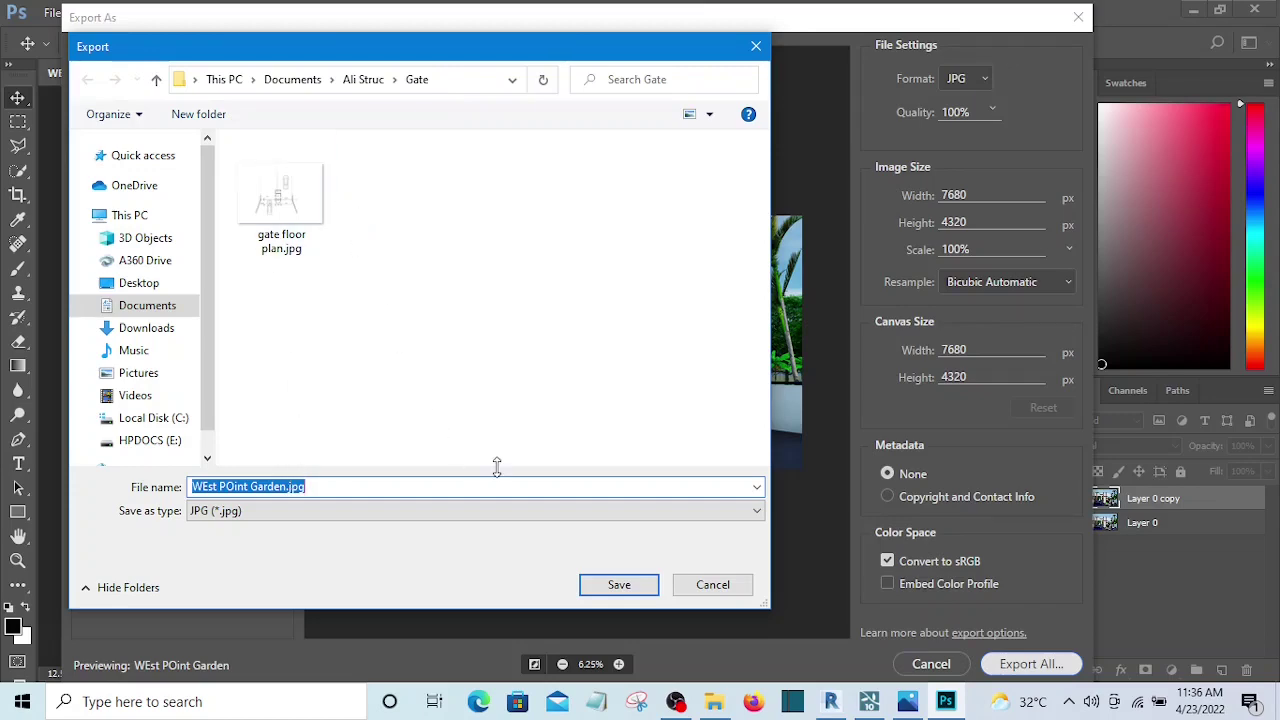
click(622, 589)
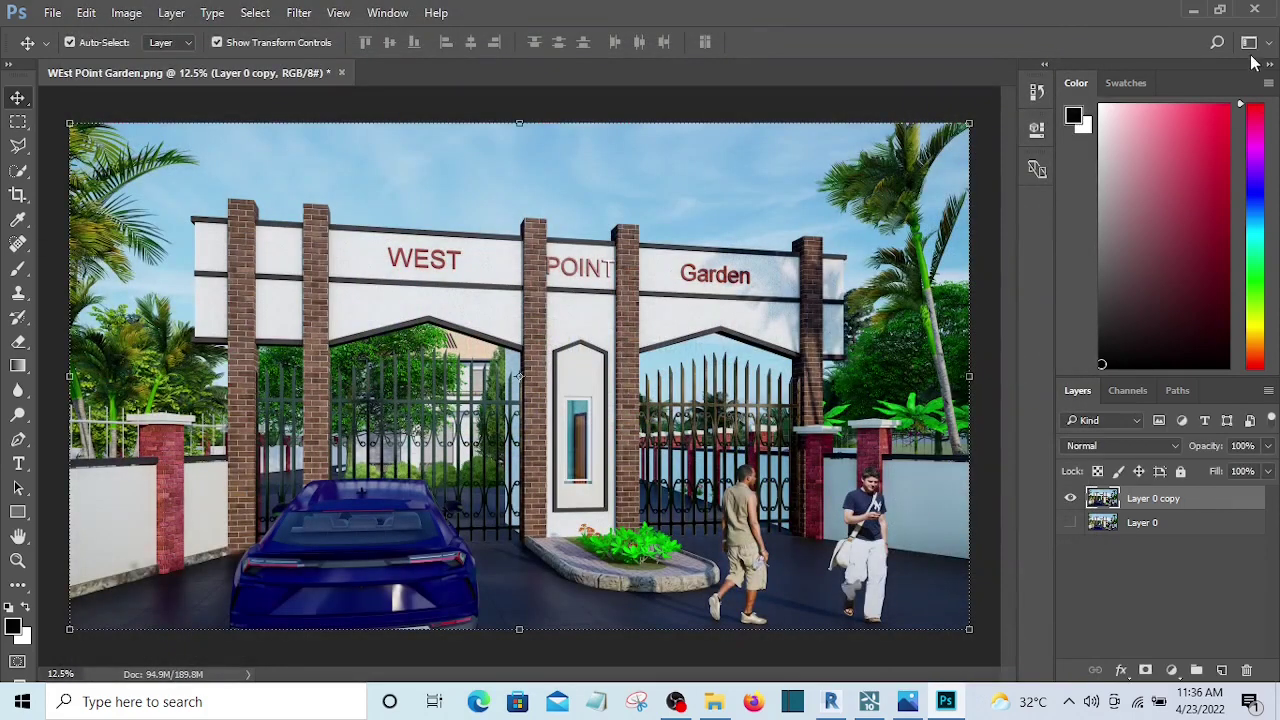
Close Photoshop, declining to save changes to the document.
click(1255, 10)
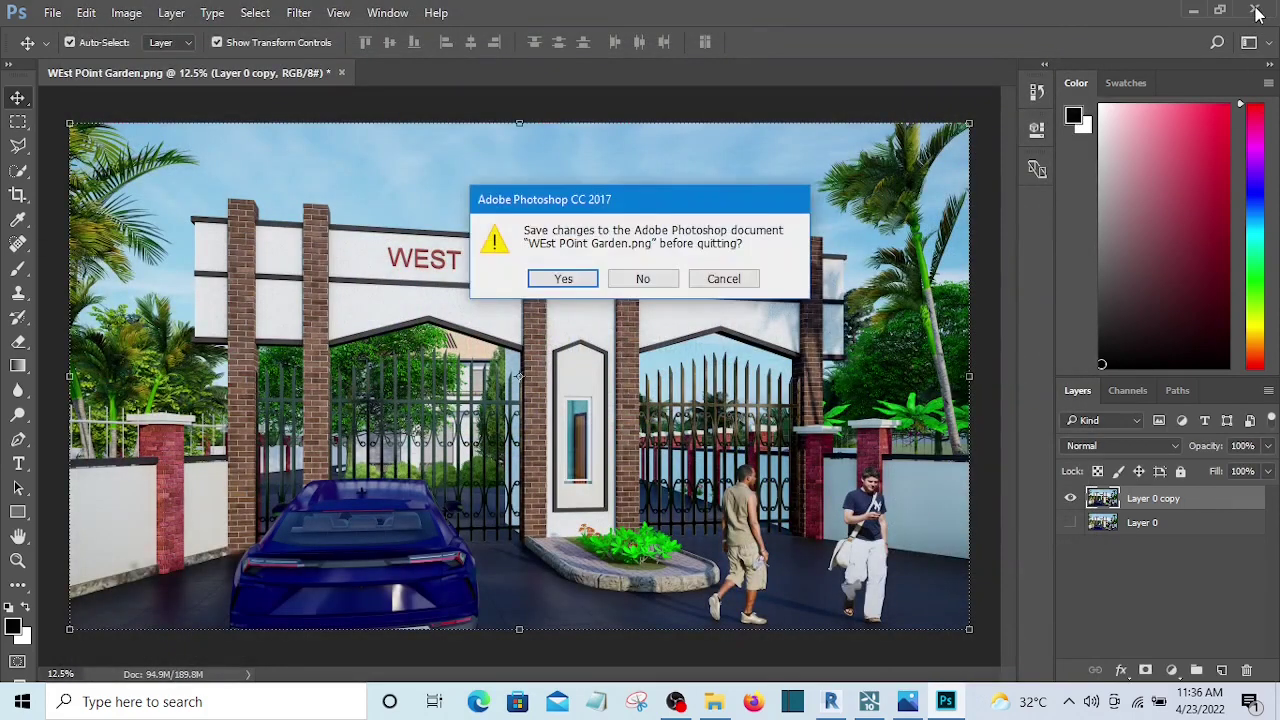
click(638, 281)
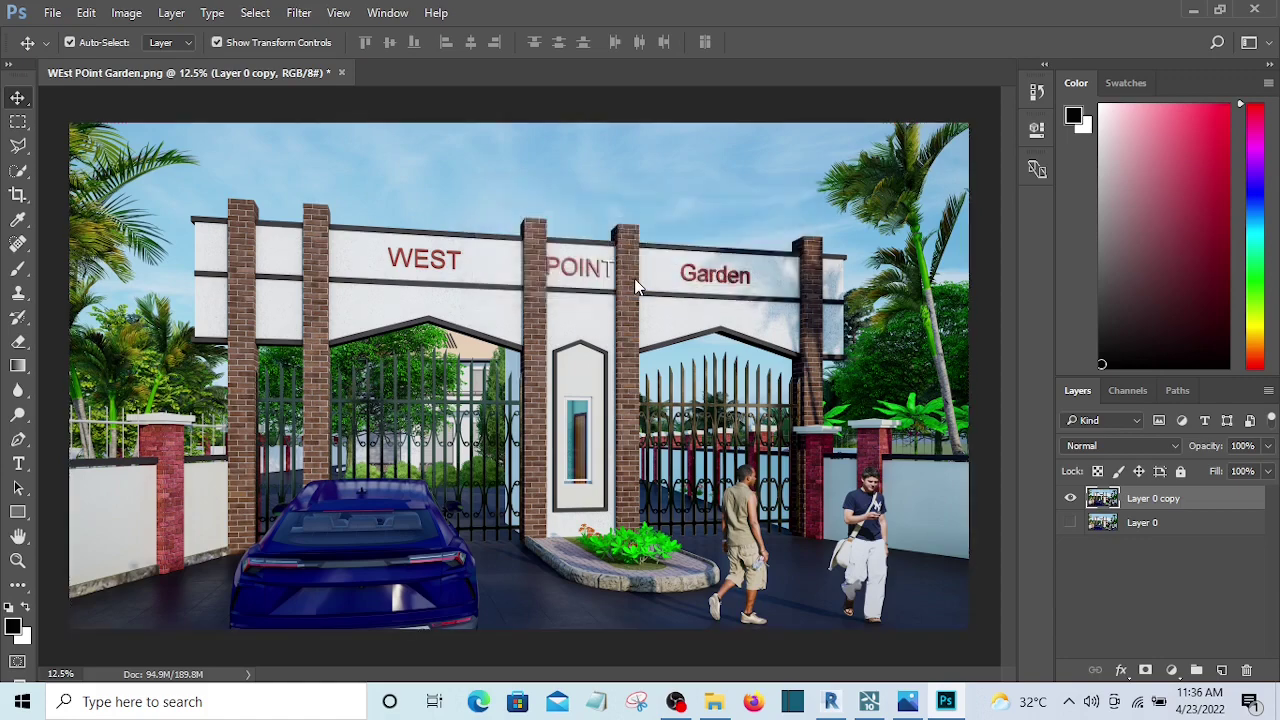